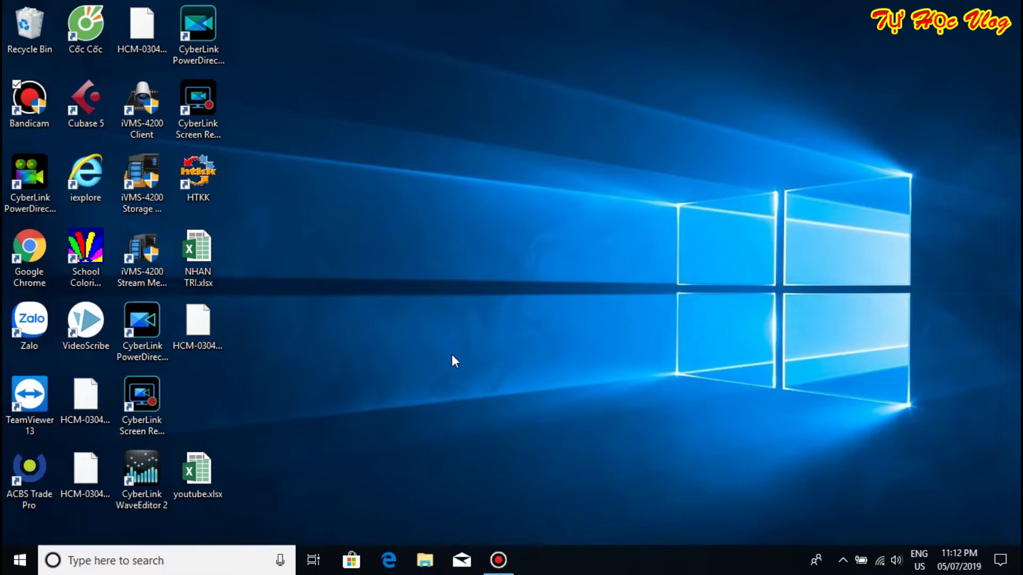
Launch PowerDirector 16 in Timeline Mode and remove all sample clips from the media library
left_click(141, 326)
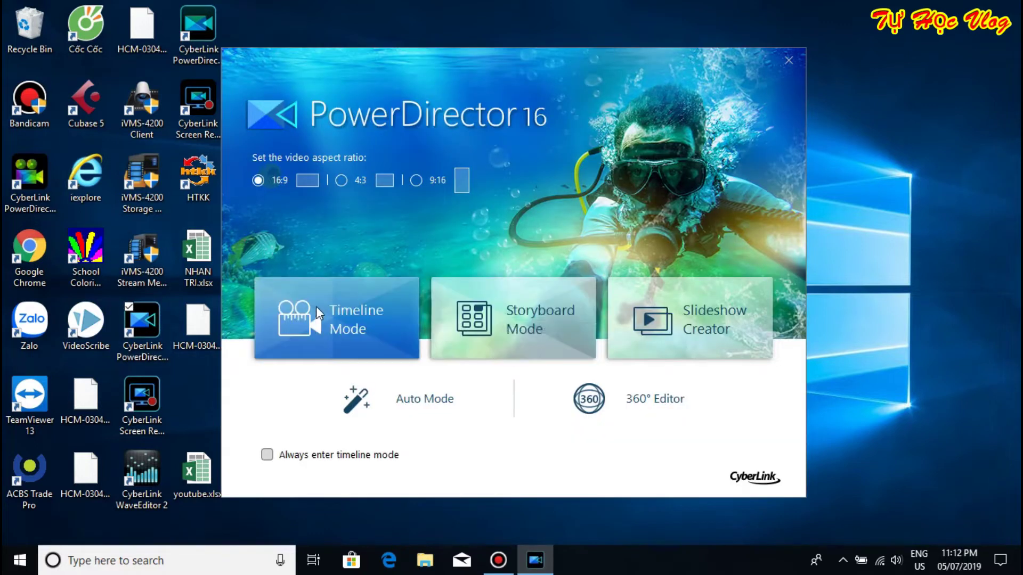
left_click(345, 315)
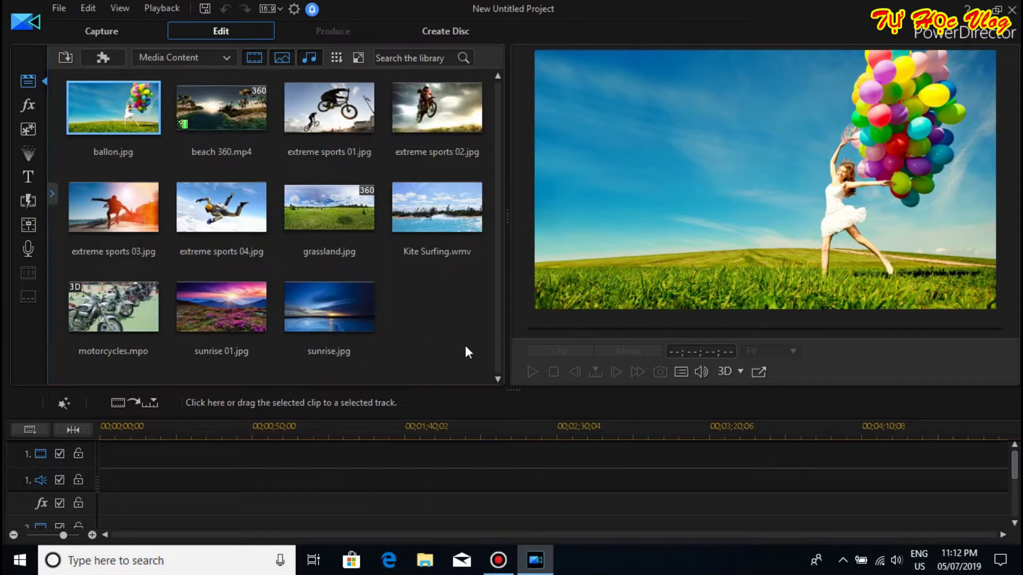
left_click_drag(465, 345, 61, 81)
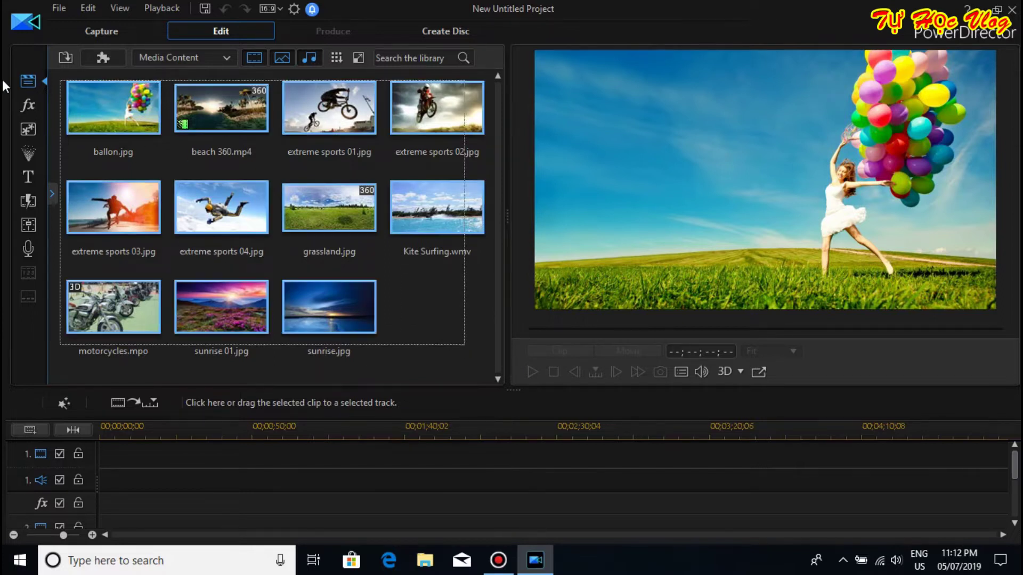
key("Delete")
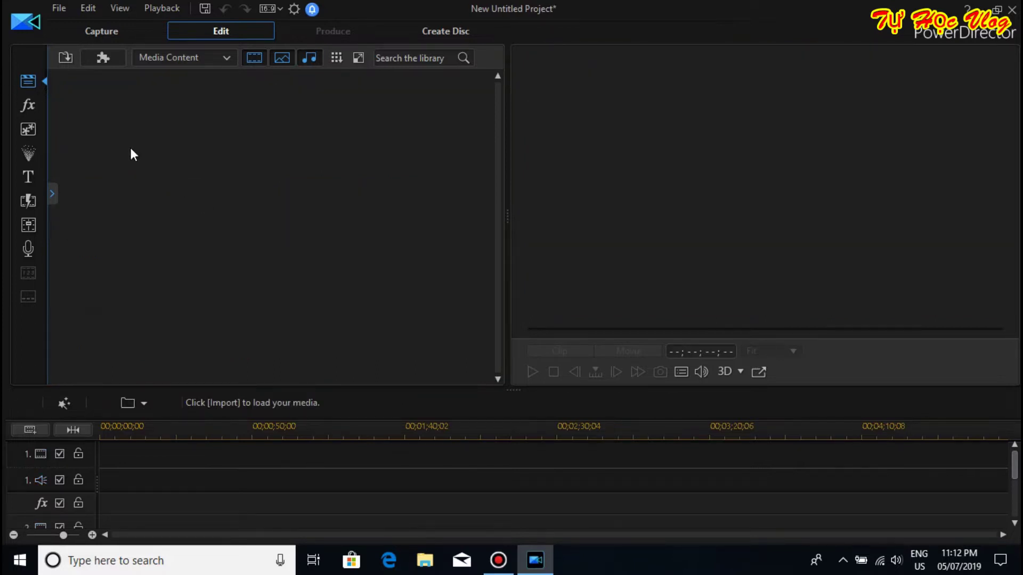
Import the video IMG_9074.MOV from the GÀ ĐÔNG TẢO folder on the My Passport (E:) drive into the media library
left_click(65, 57)
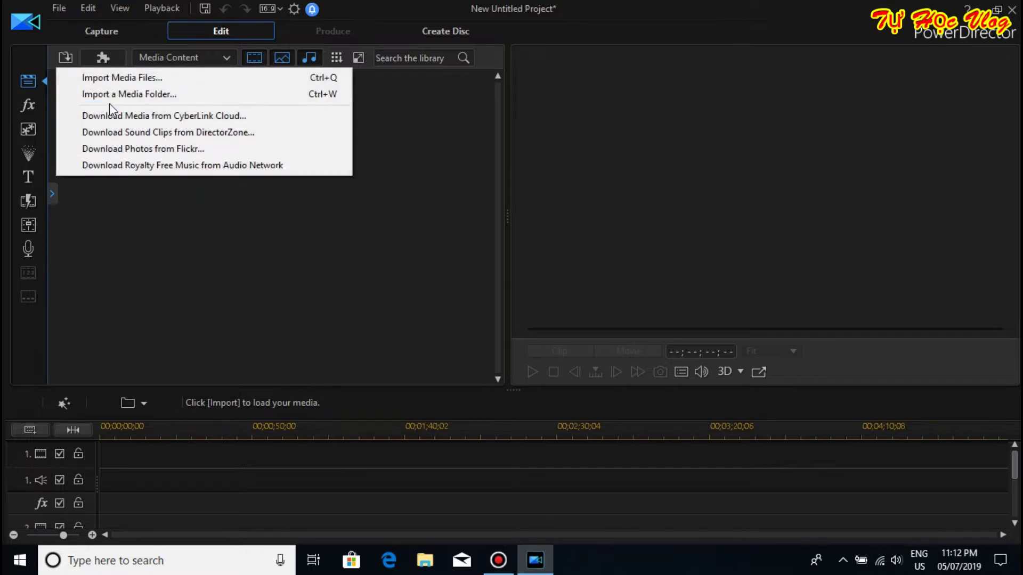
left_click(116, 75)
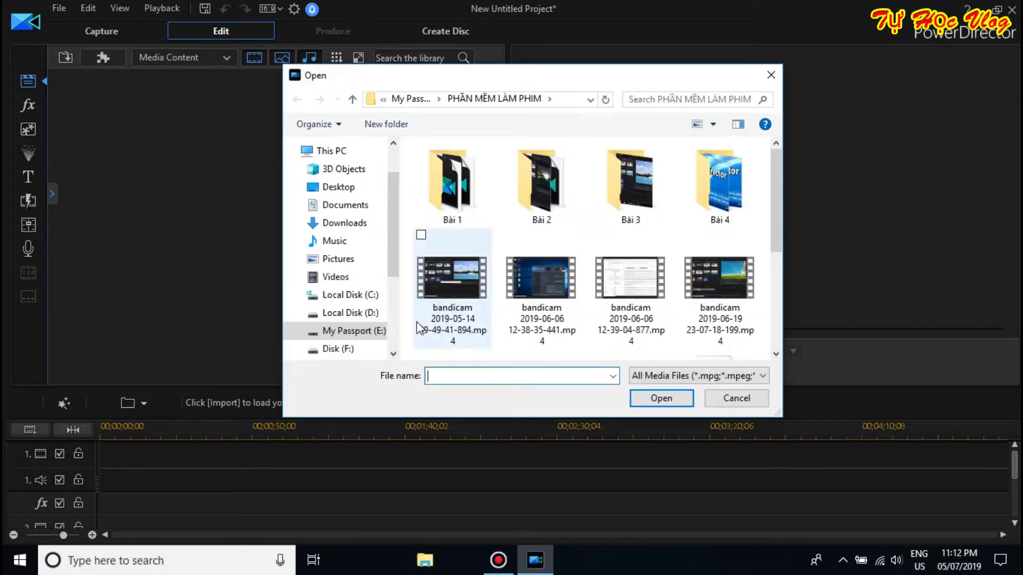
left_click(345, 332)
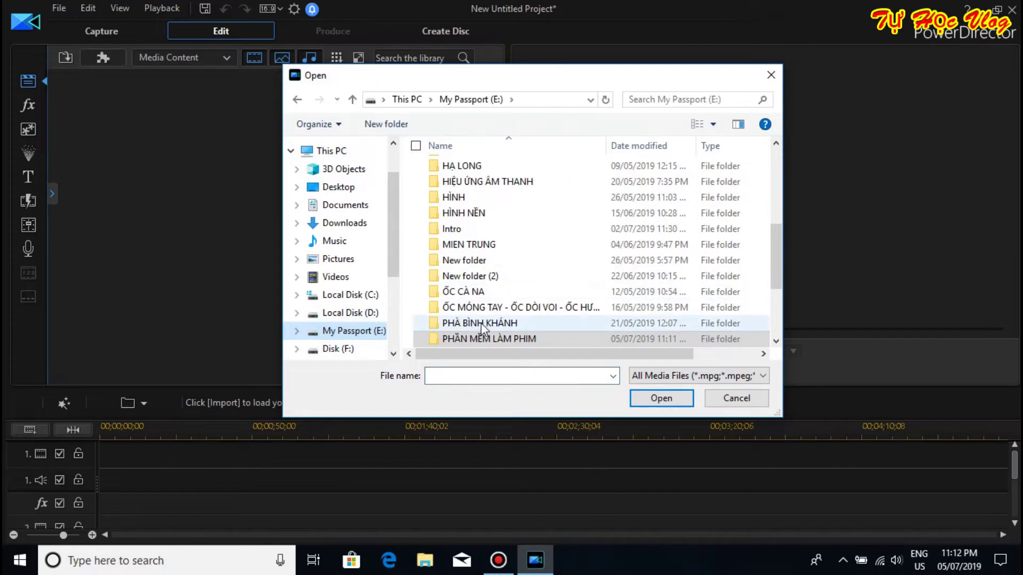
scroll(479, 322, "down", 2)
scroll(483, 327, "up", 1)
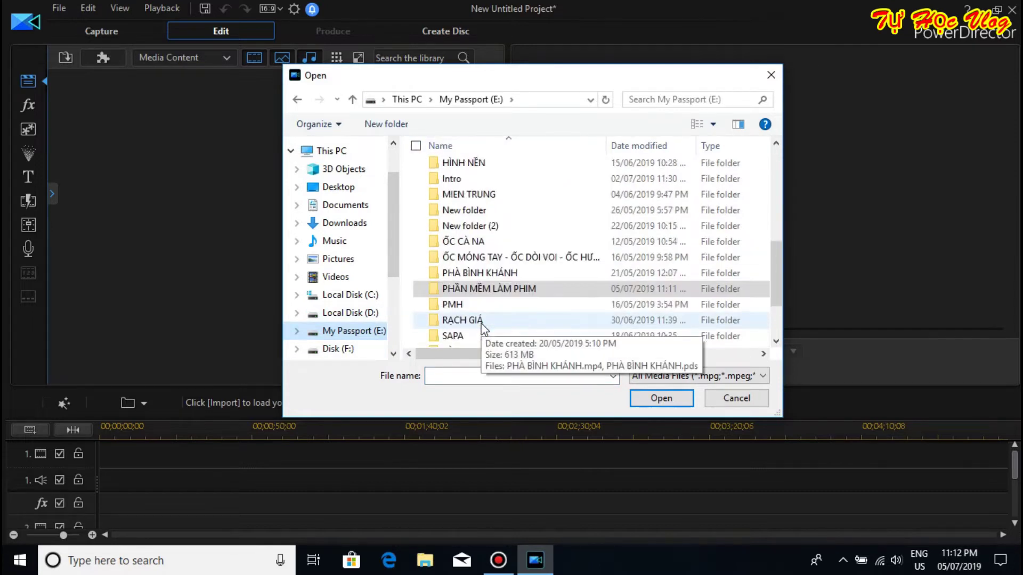
scroll(482, 327, "up", 2)
scroll(482, 329, "down", 1)
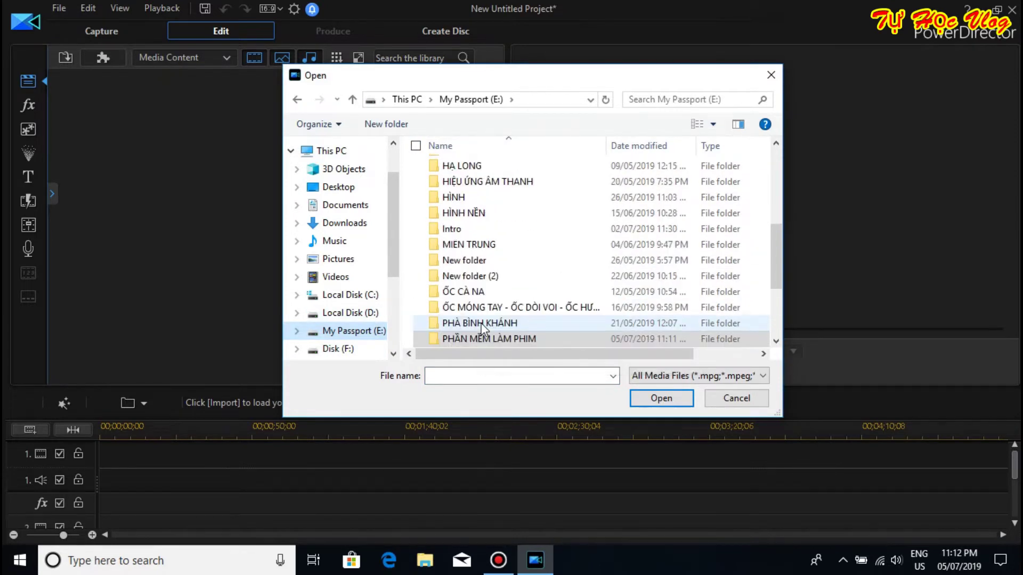
scroll(482, 329, "up", 1)
double_click(472, 194)
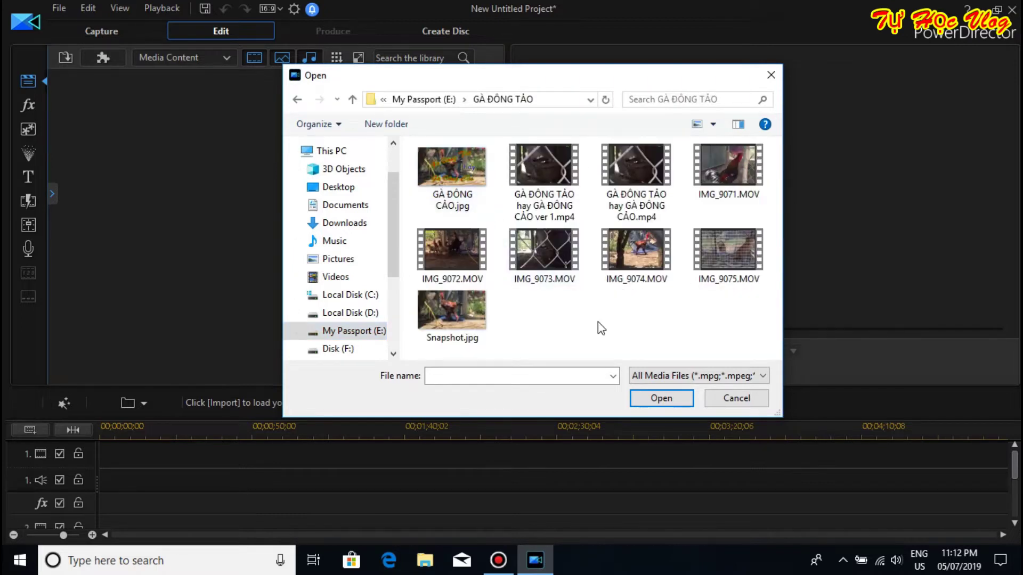
left_click(650, 243)
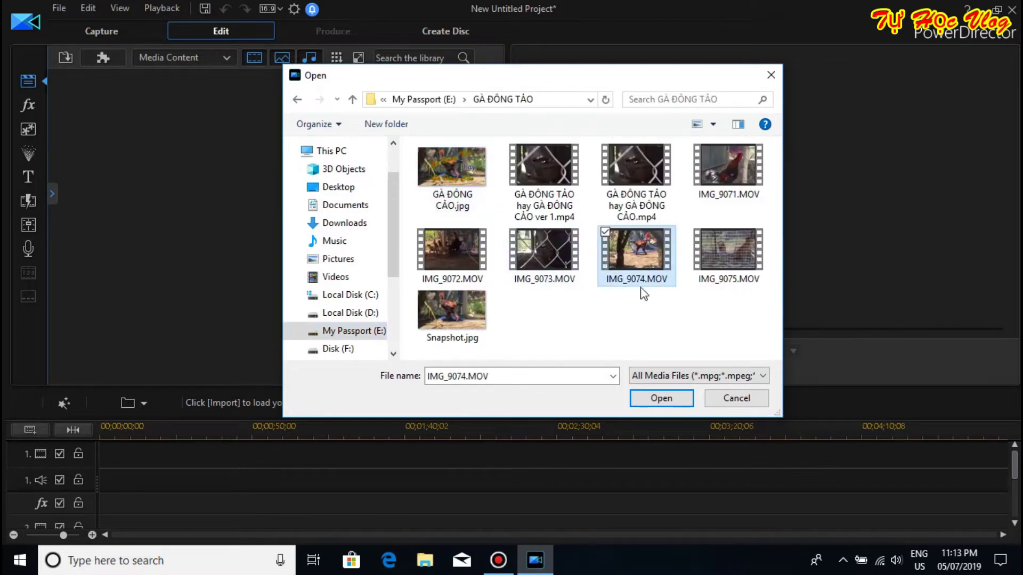
left_click(661, 399)
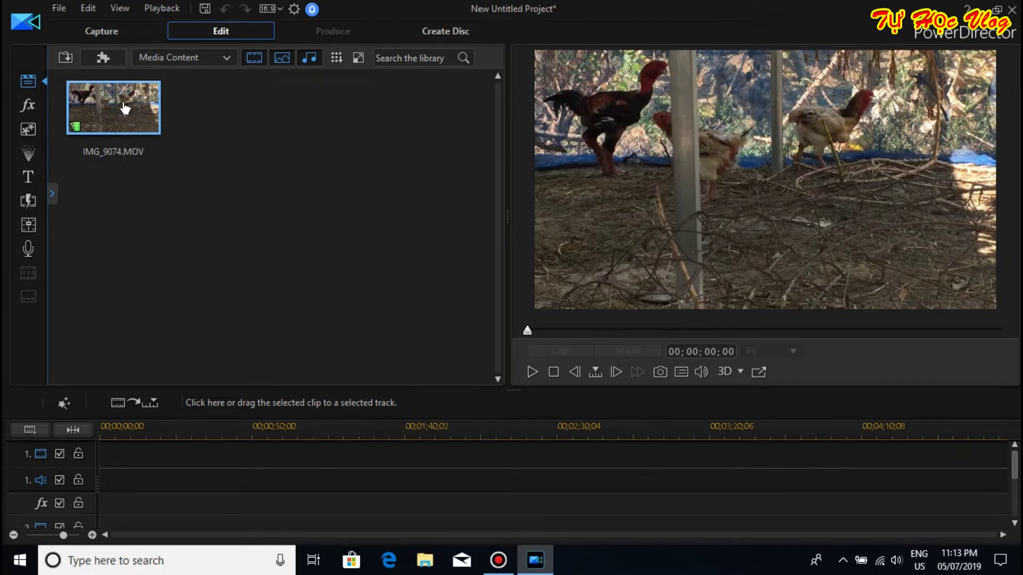
Place IMG_9074.MOV at the start of video track 1 and reduce the height of its video and audio tracks
left_click_drag(124, 106, 98, 462)
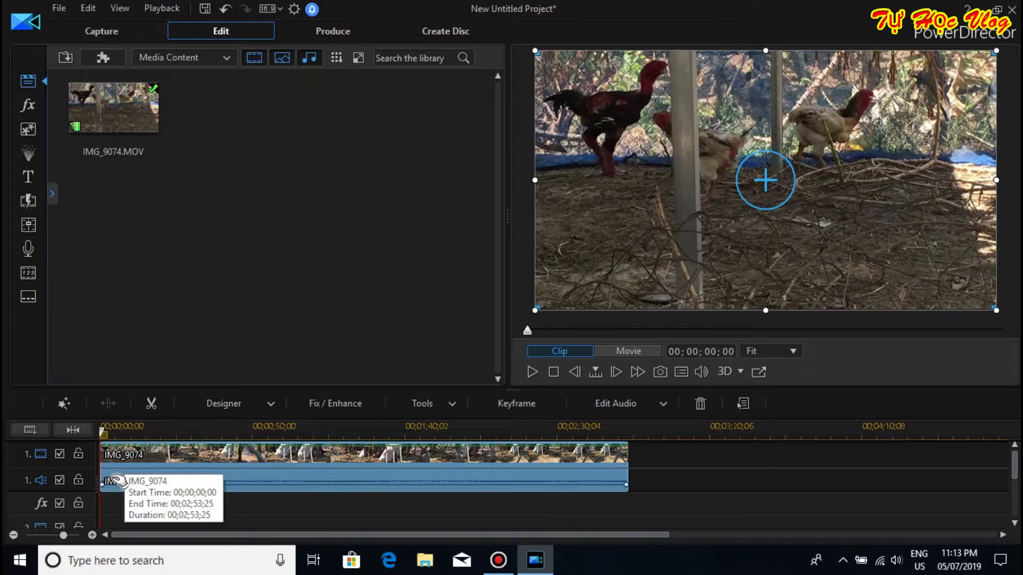
left_click_drag(64, 491, 68, 453)
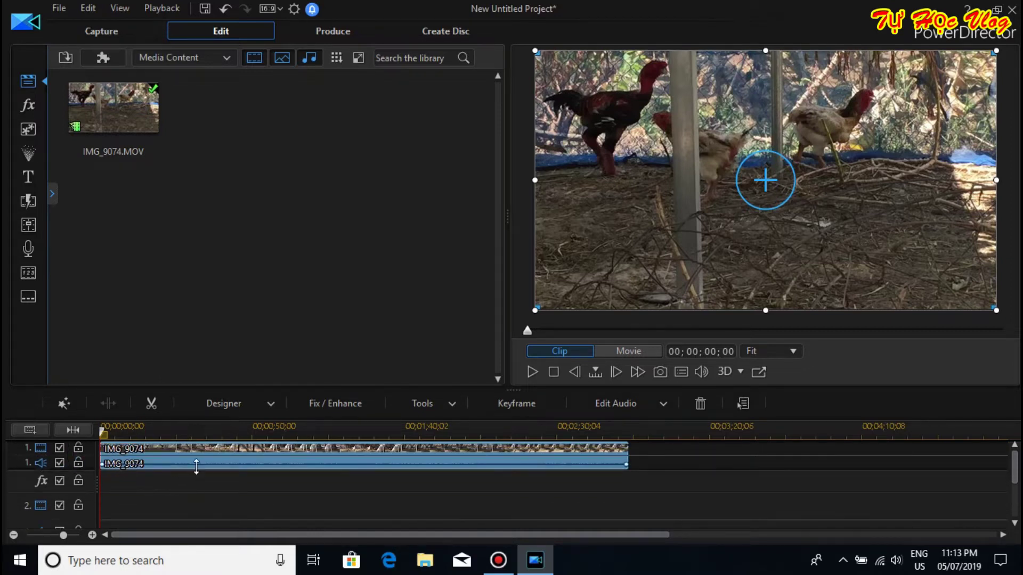
Play the opening seconds of the movie, pause it, and return the playhead to the start of the timeline
left_click(532, 371)
left_click(532, 371)
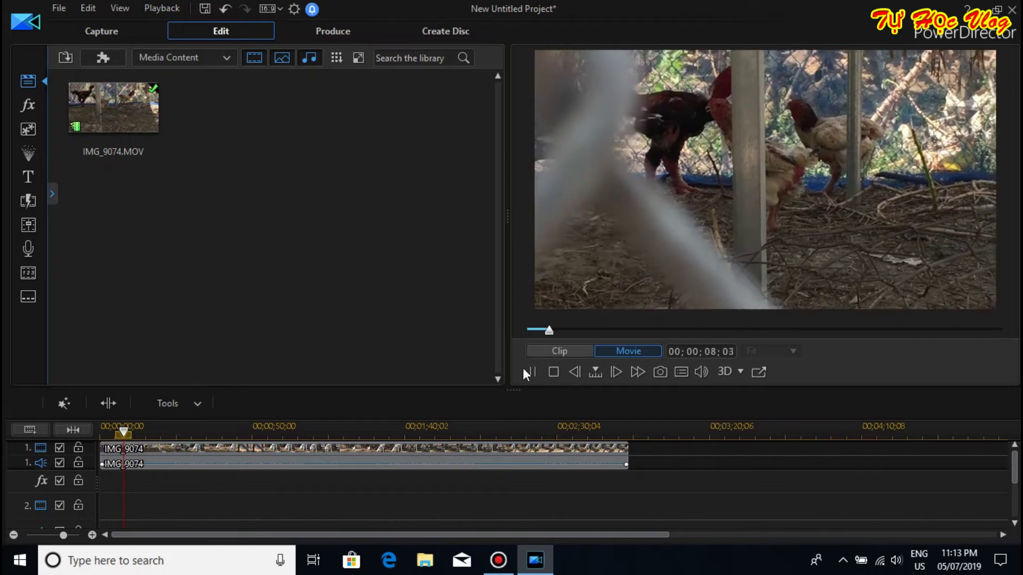
left_click(533, 371)
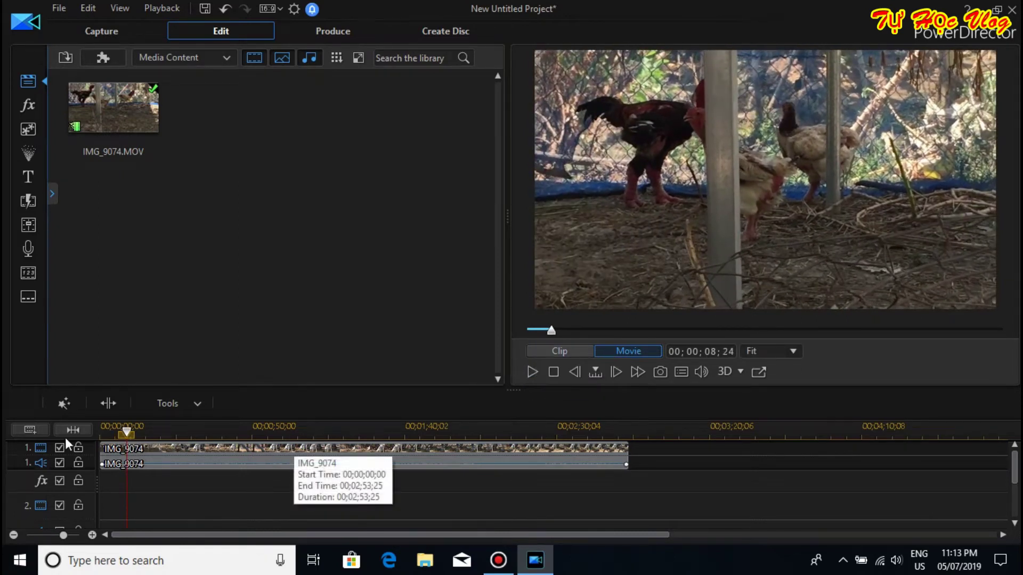
left_click(101, 427)
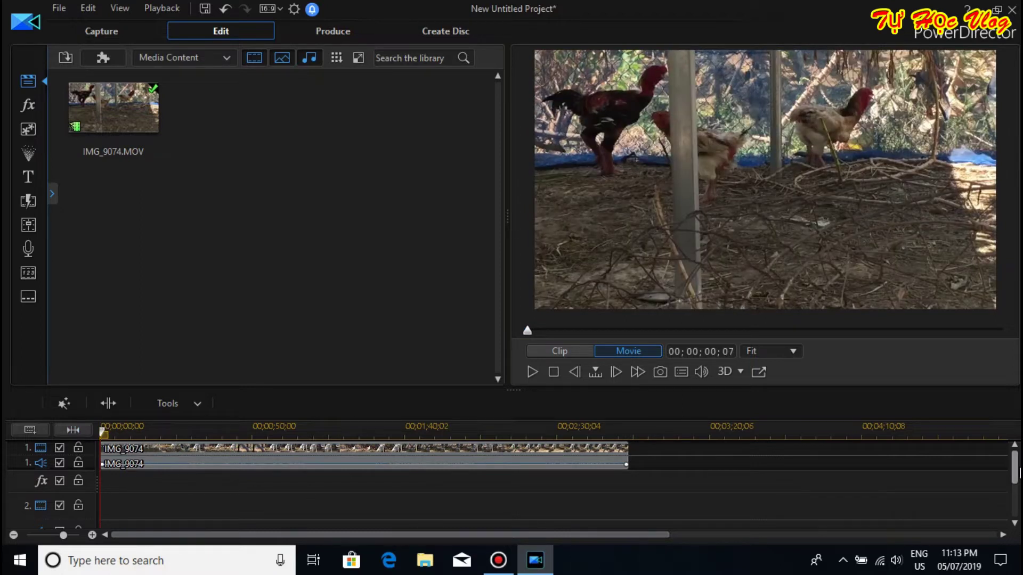
Open the voice-over recording room and set the microphone's audio input level to 71
left_click_drag(1014, 471, 1016, 474)
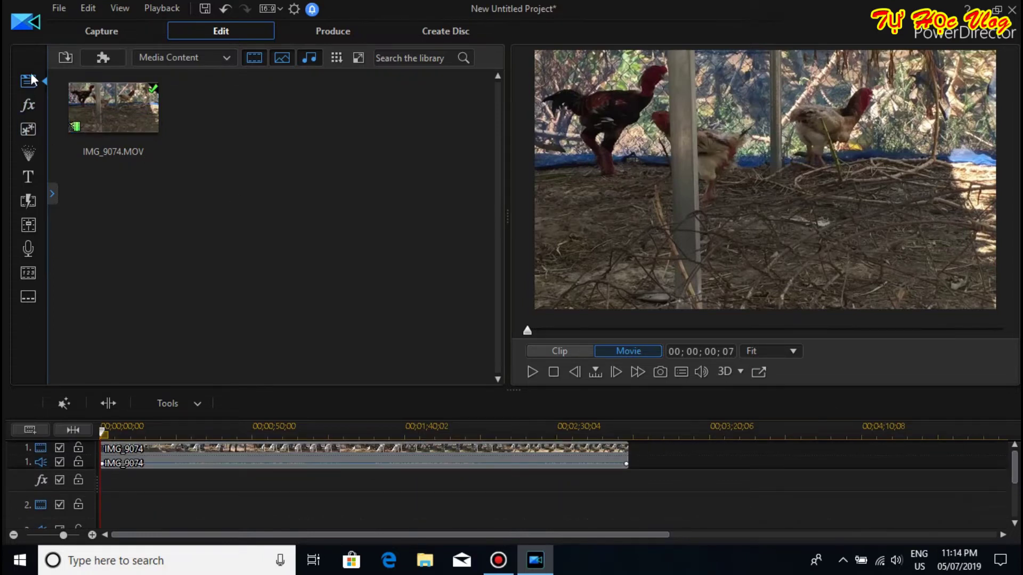
left_click(31, 250)
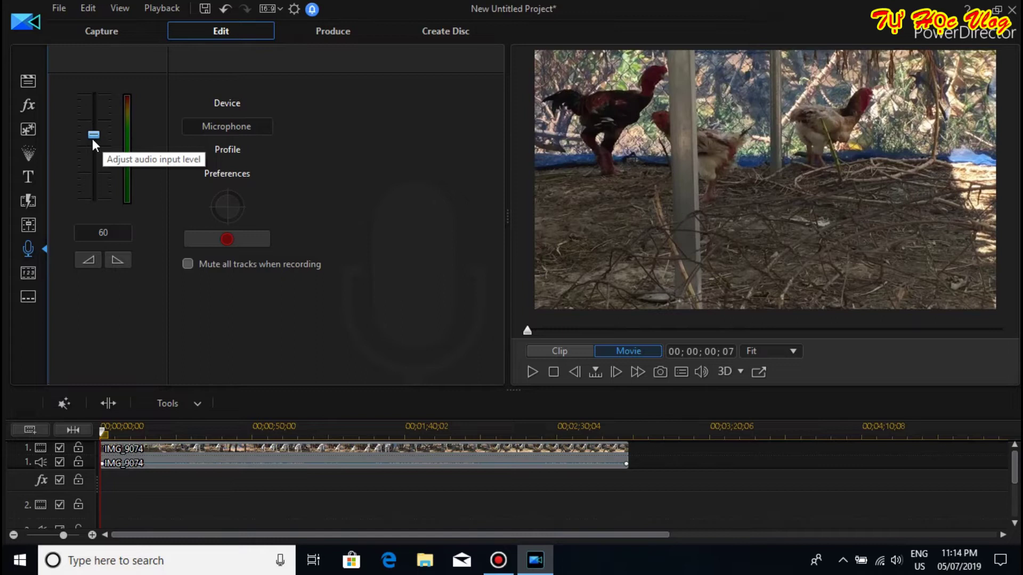
mouse_move(93, 135)
left_mouse_down()
mouse_move(91, 114)
mouse_move(100, 181)
mouse_move(91, 115)
left_mouse_up()
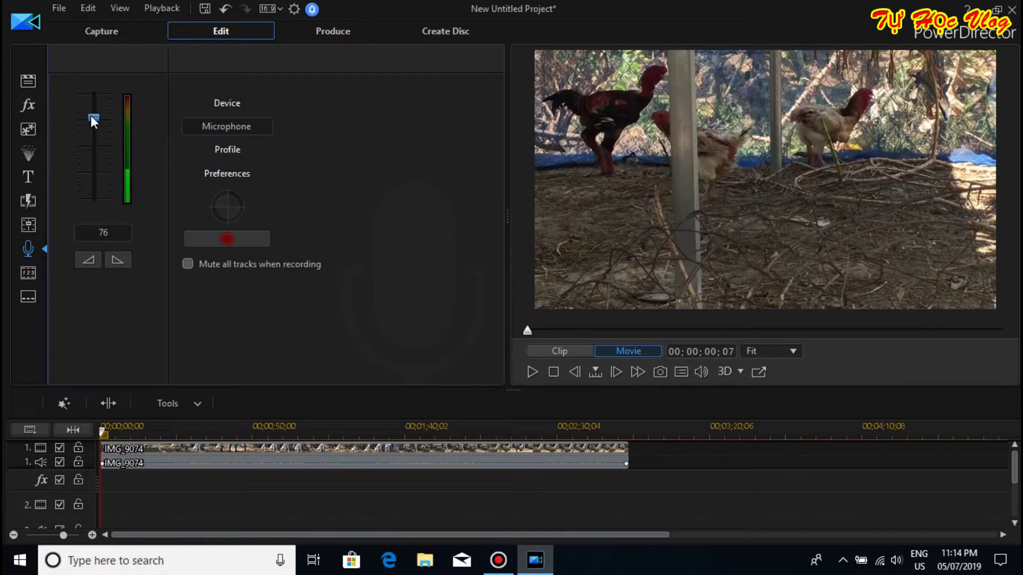
left_click_drag(91, 115, 90, 120)
left_click_drag(91, 120, 90, 117)
left_click_drag(93, 121, 93, 122)
Check which timeline track belongs to the voice-over recording room
left_click_drag(1015, 465, 1015, 501)
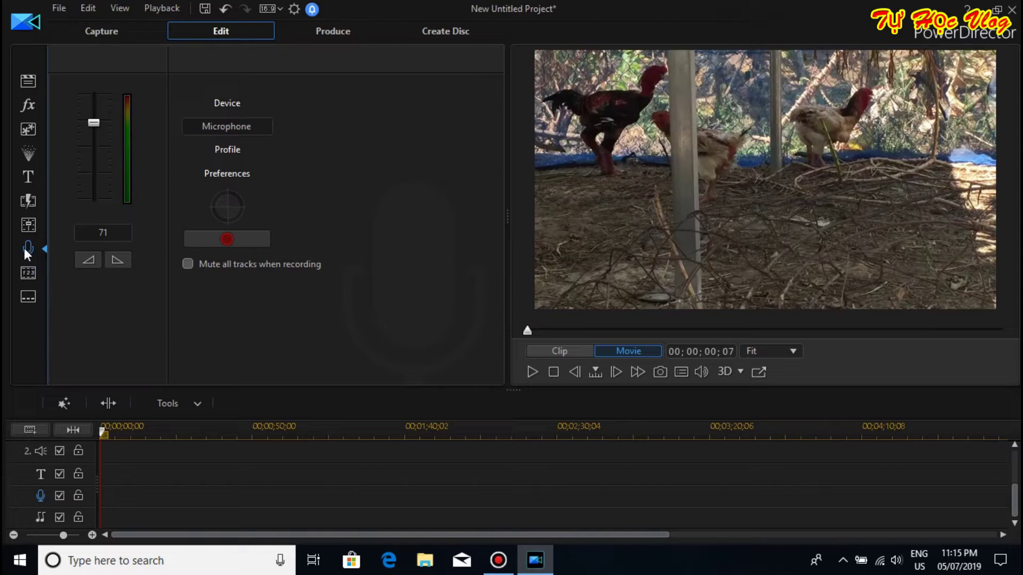
left_click(27, 197)
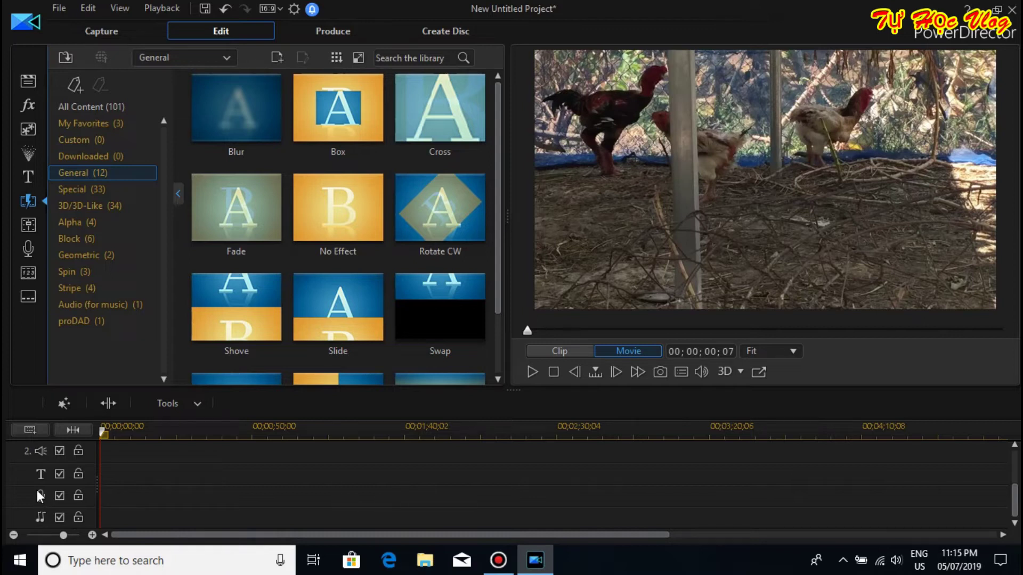
left_click(28, 247)
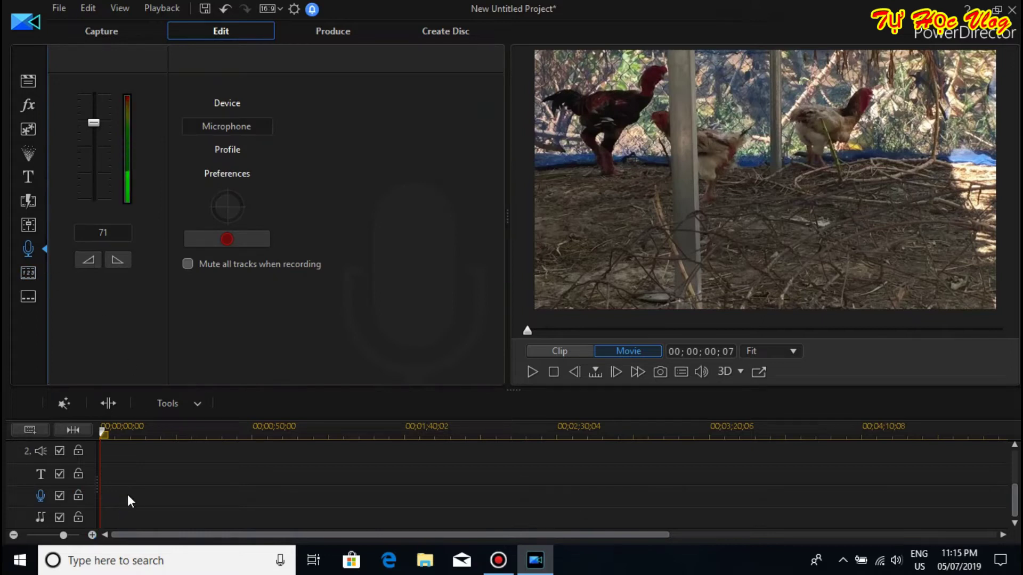
left_click_drag(1015, 505, 1015, 473)
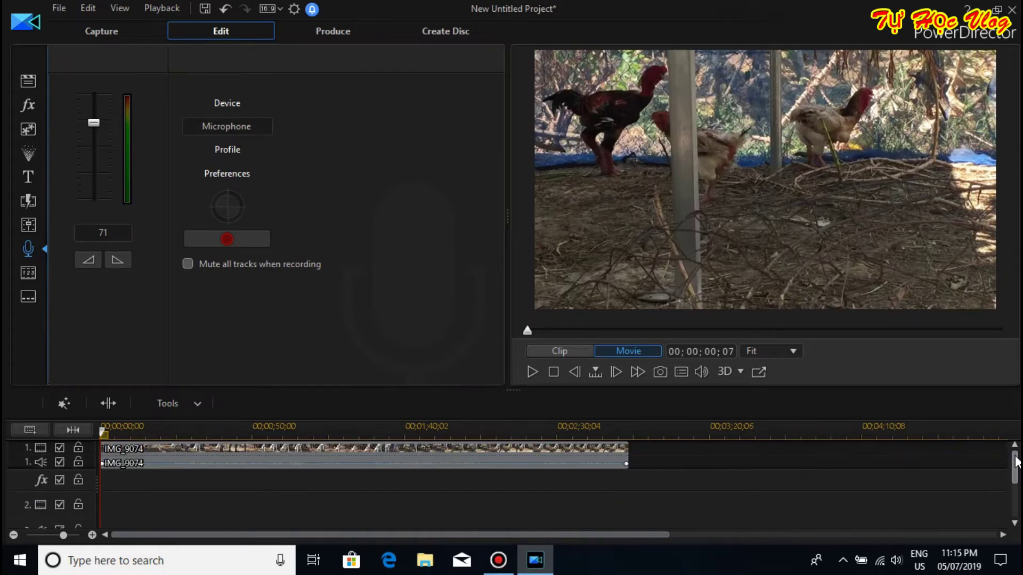
Try to remove the empty tracks from the timeline and check the remaining track list
right_click(18, 504)
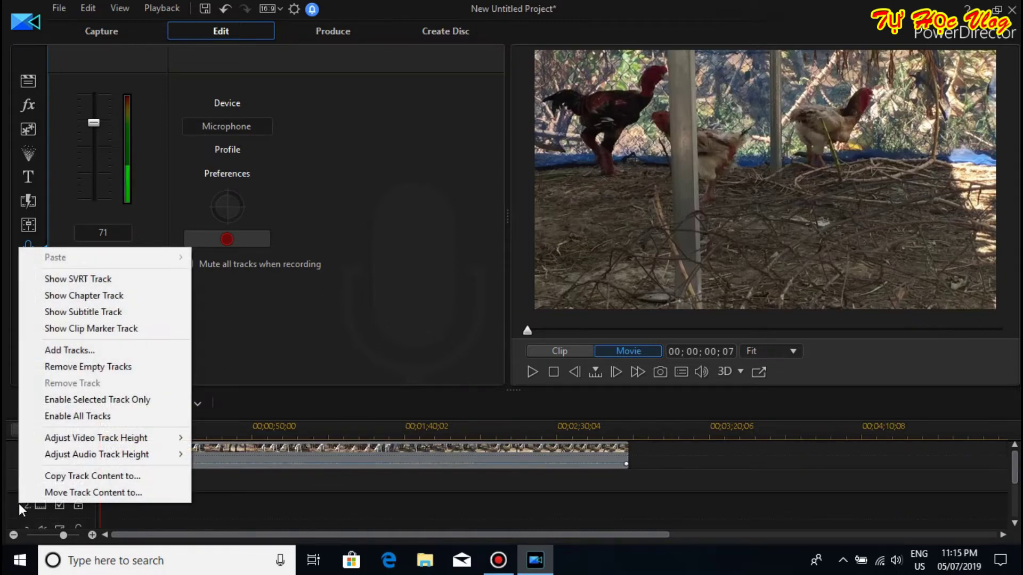
left_click(73, 370)
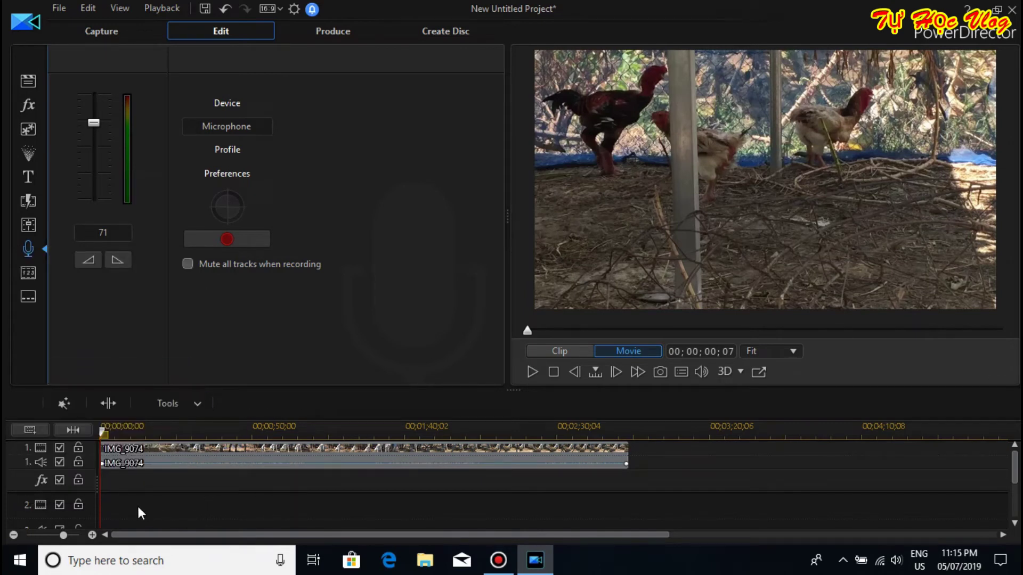
right_click(124, 507)
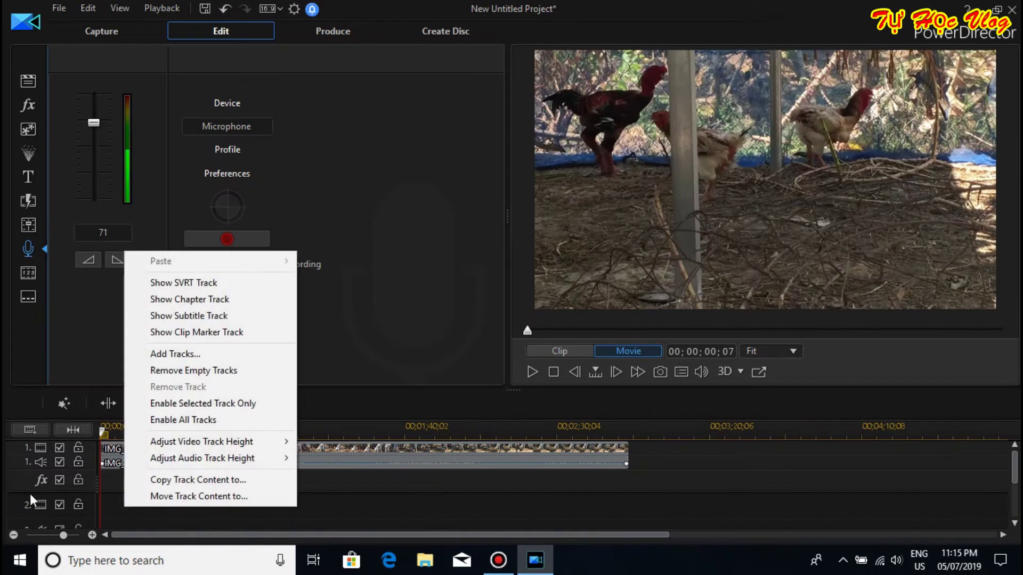
left_click(168, 371)
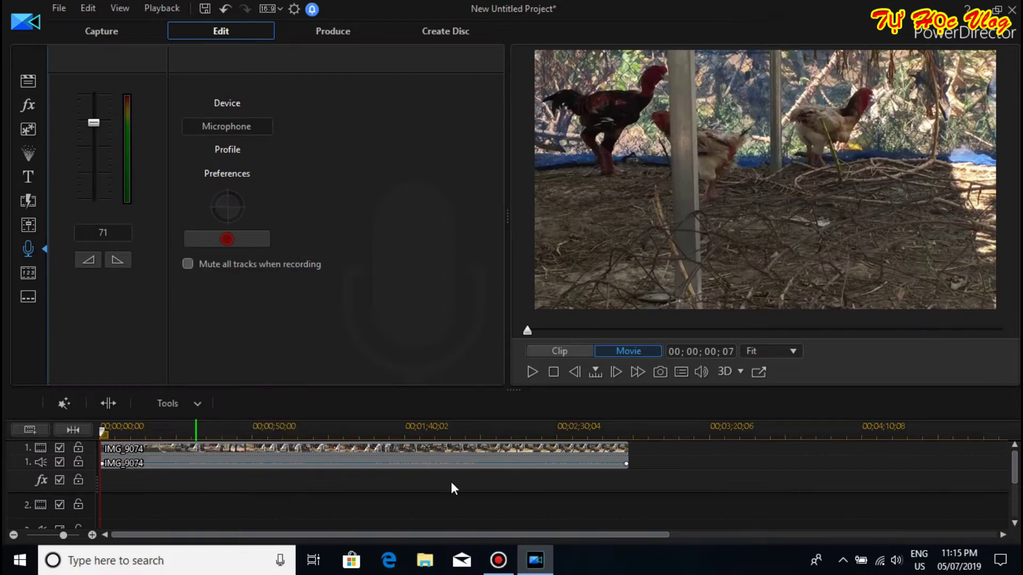
scroll(1013, 469, "down", 2)
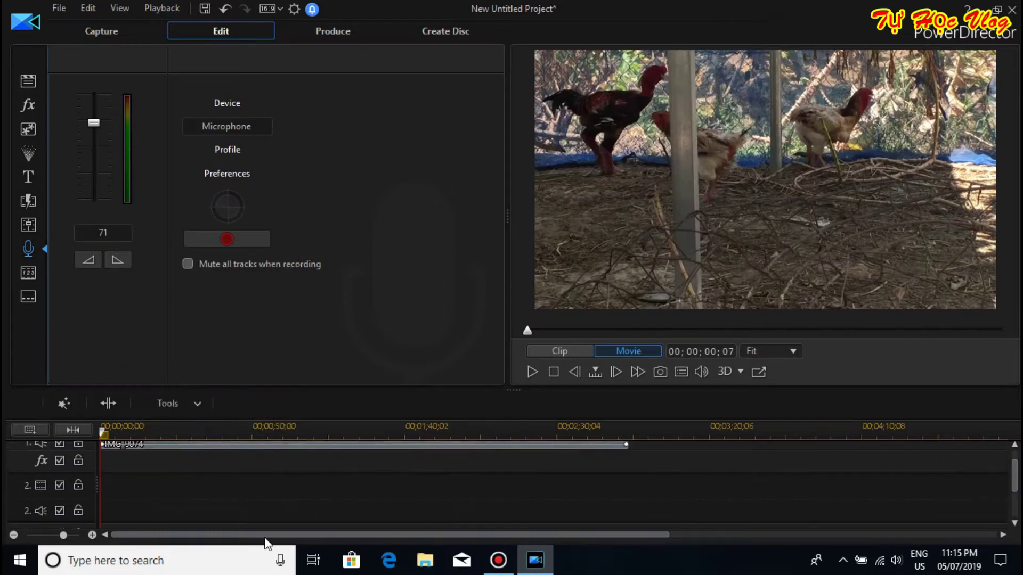
right_click(17, 490)
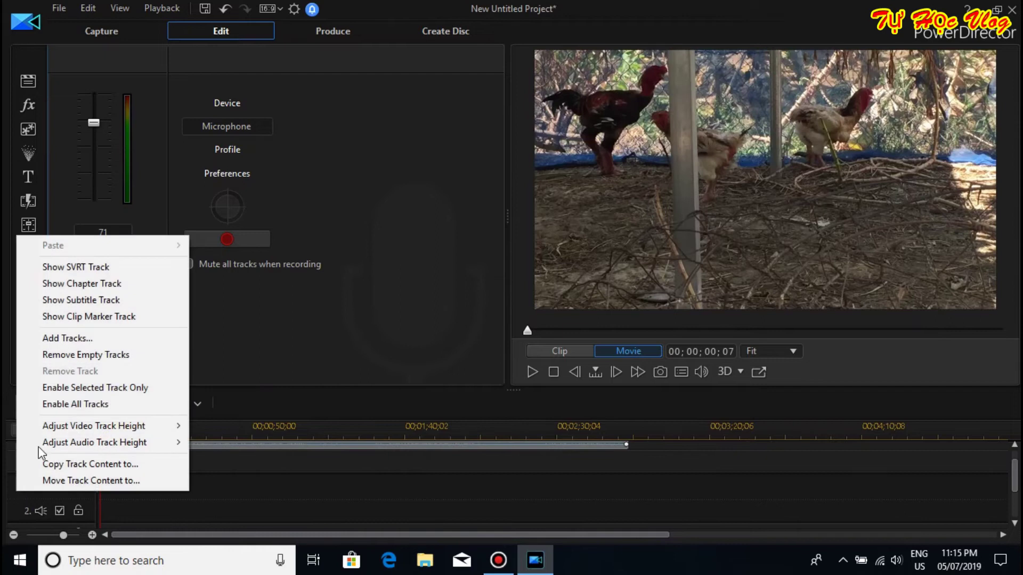
left_click(68, 354)
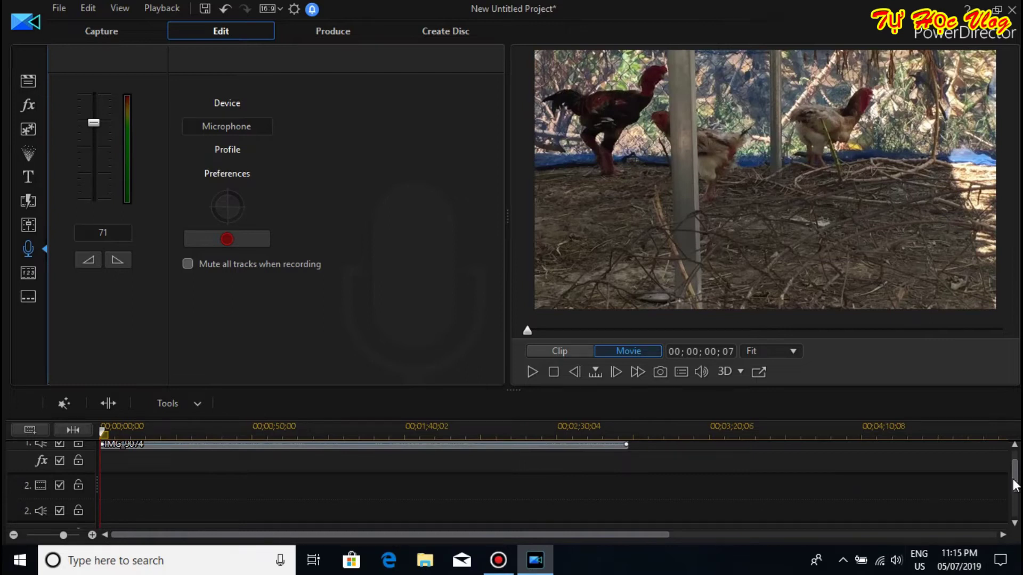
left_click_drag(1015, 475, 1017, 511)
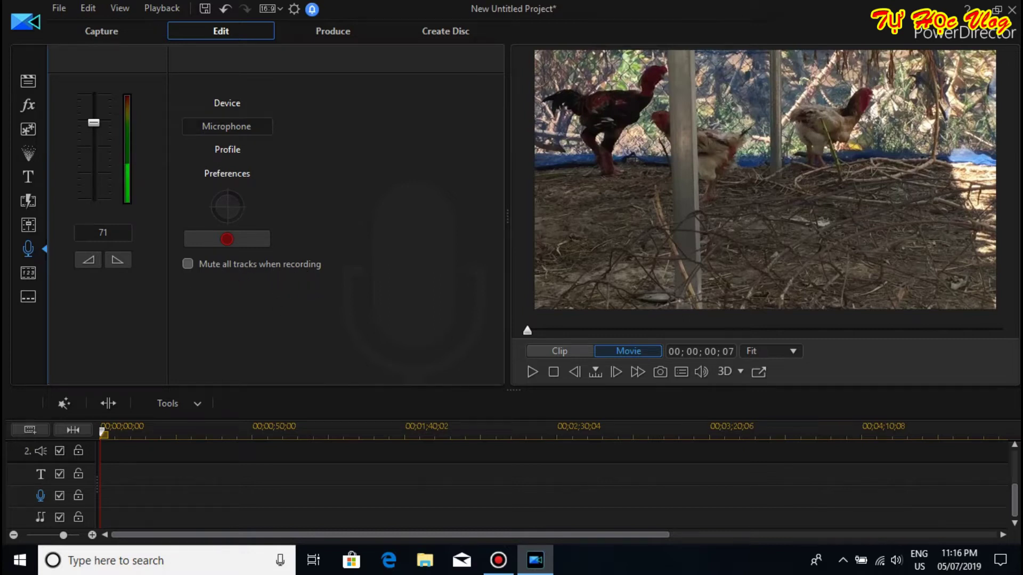
left_click_drag(1016, 504, 1016, 464)
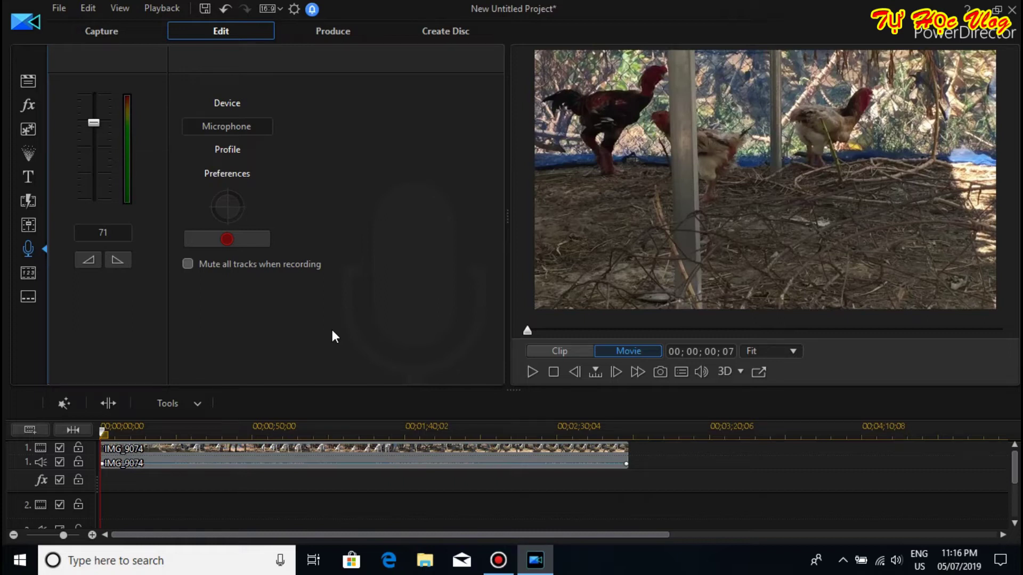
Enable muting of all tracks when recording, and record a microphone voice-over of about 43 seconds from the start of the timeline
left_click(186, 264)
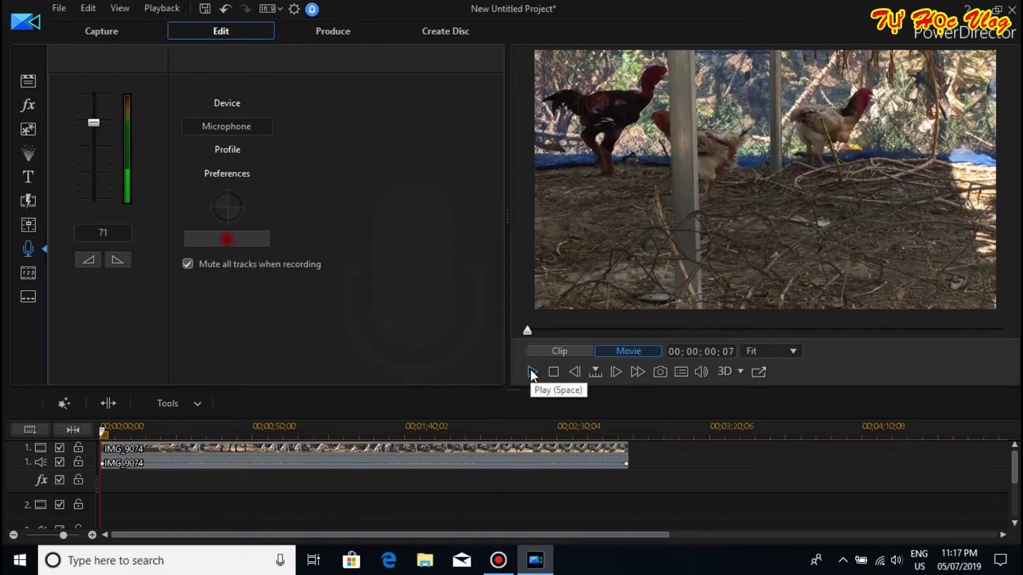
left_click(231, 239)
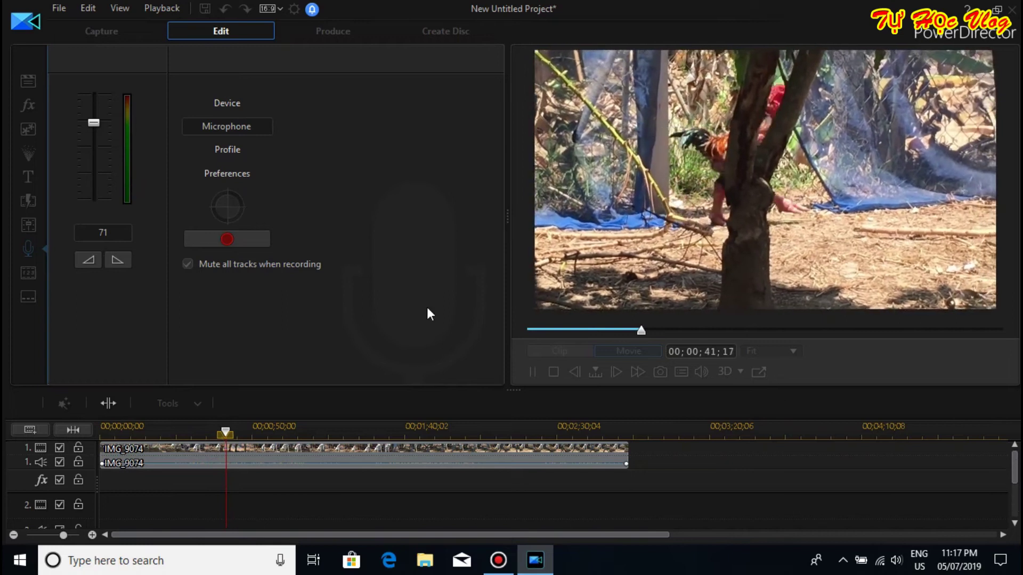
left_click(224, 241)
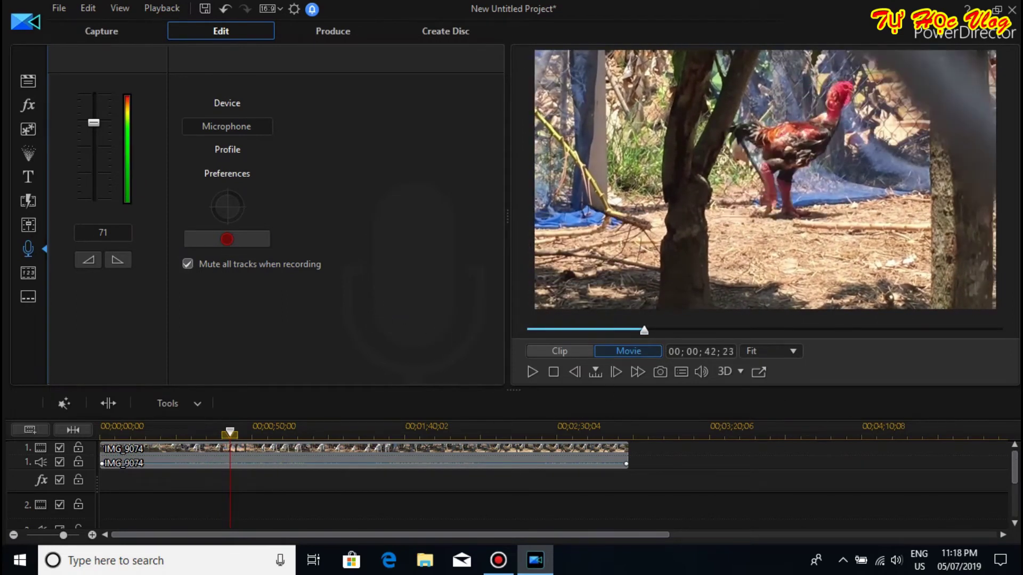
Play back the recorded voice-over with the movie from about 3 seconds and pause just before the recording ends
left_click_drag(1014, 474, 1011, 510)
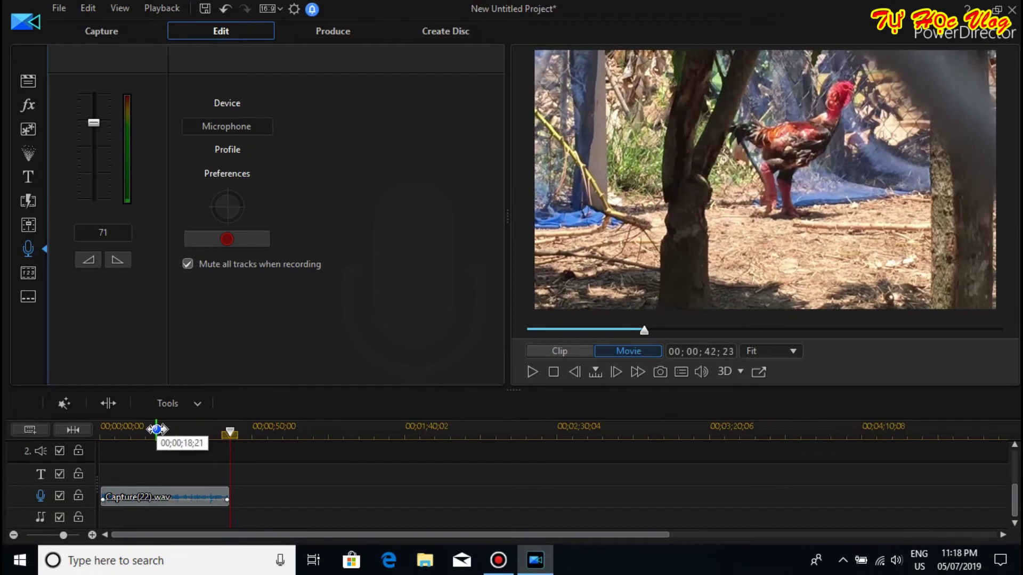
left_click(156, 430)
left_click_drag(156, 432, 108, 433)
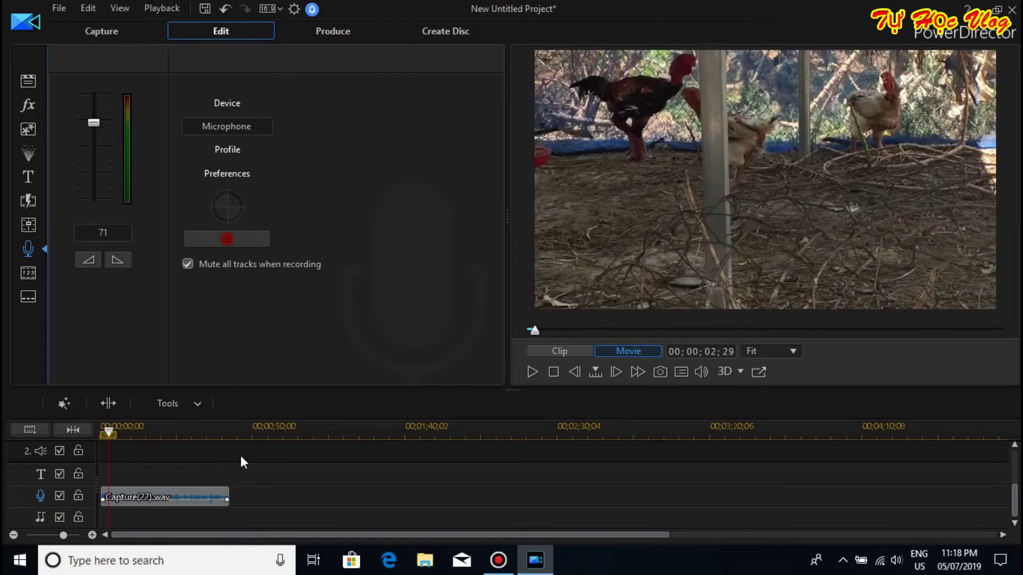
left_click(532, 372)
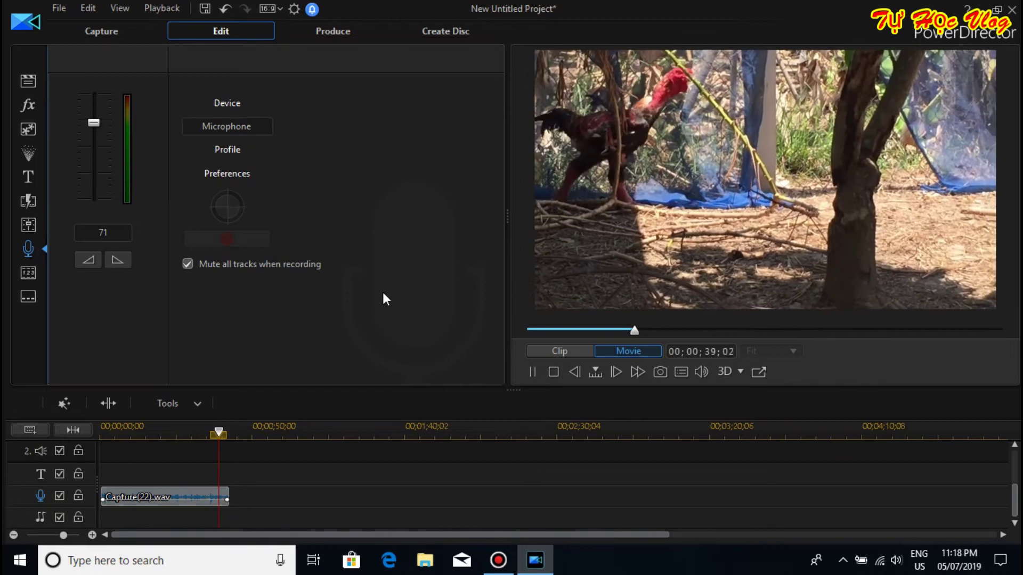
left_click(532, 372)
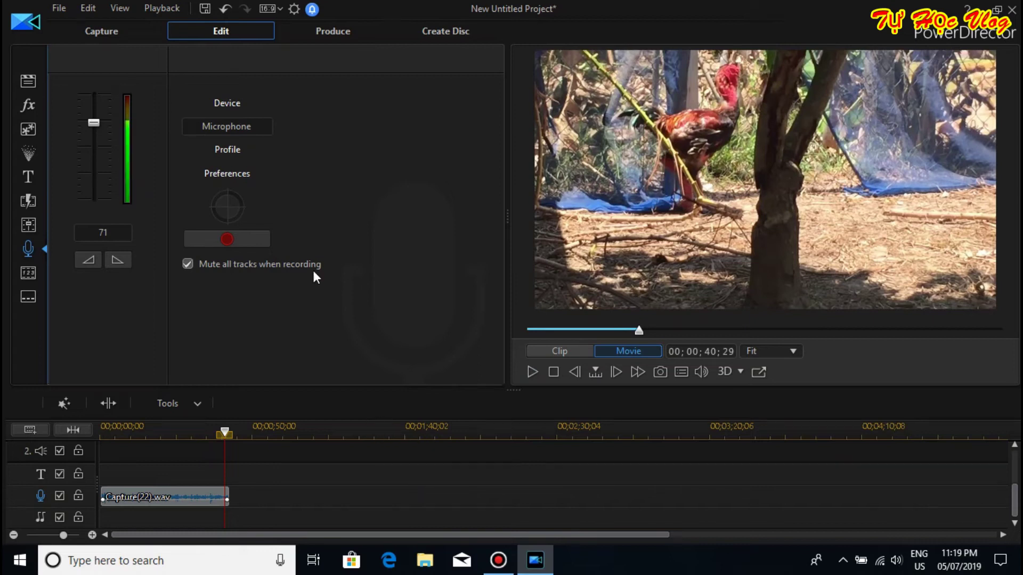
Save the project as a PowerDirector Script named "long tieng" in the PHẦN MỀM LÀM PHIM folder
left_click(204, 8)
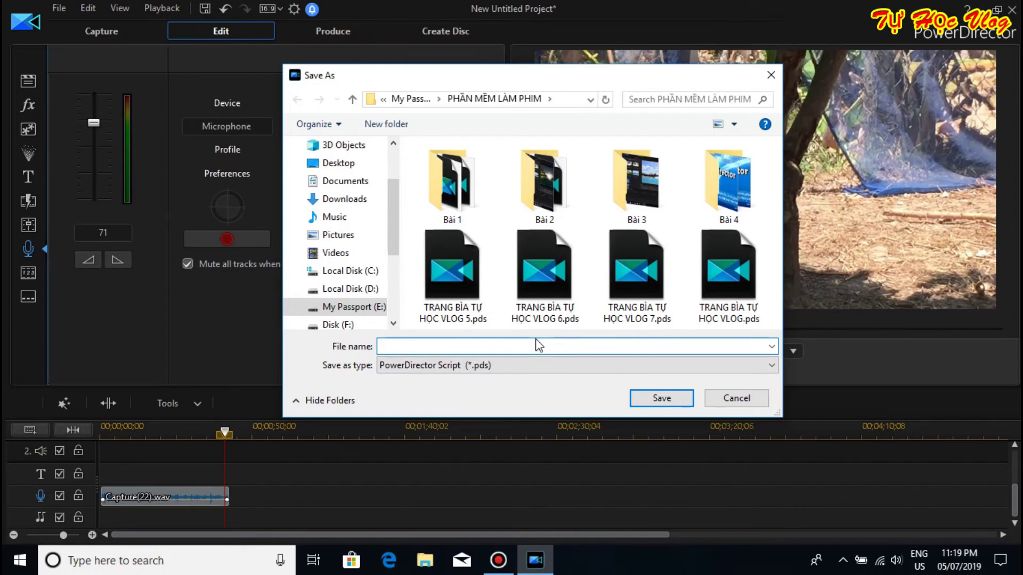
type("laong tieng")
left_click(389, 347)
key("BackSpace")
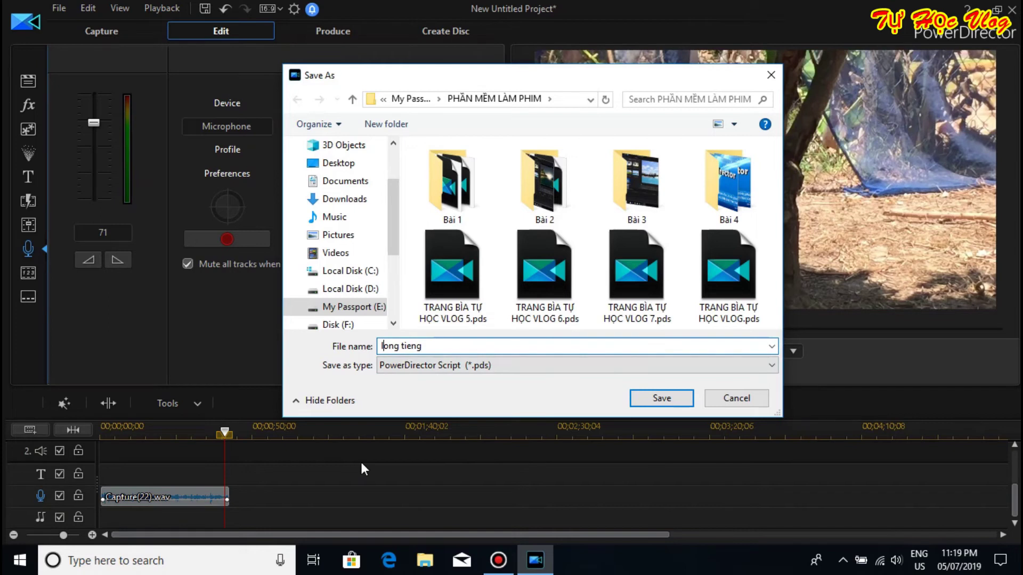
left_click(659, 400)
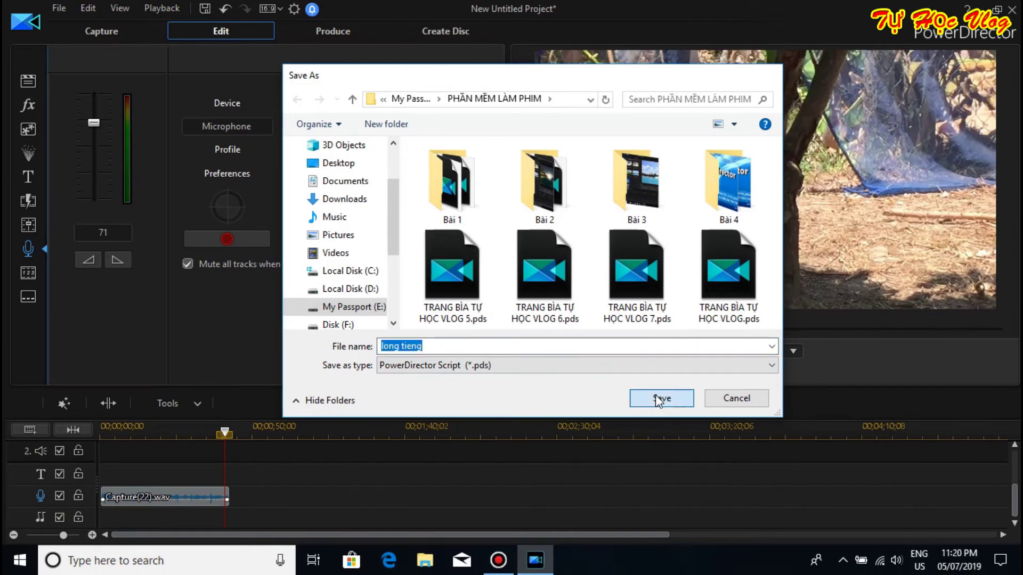